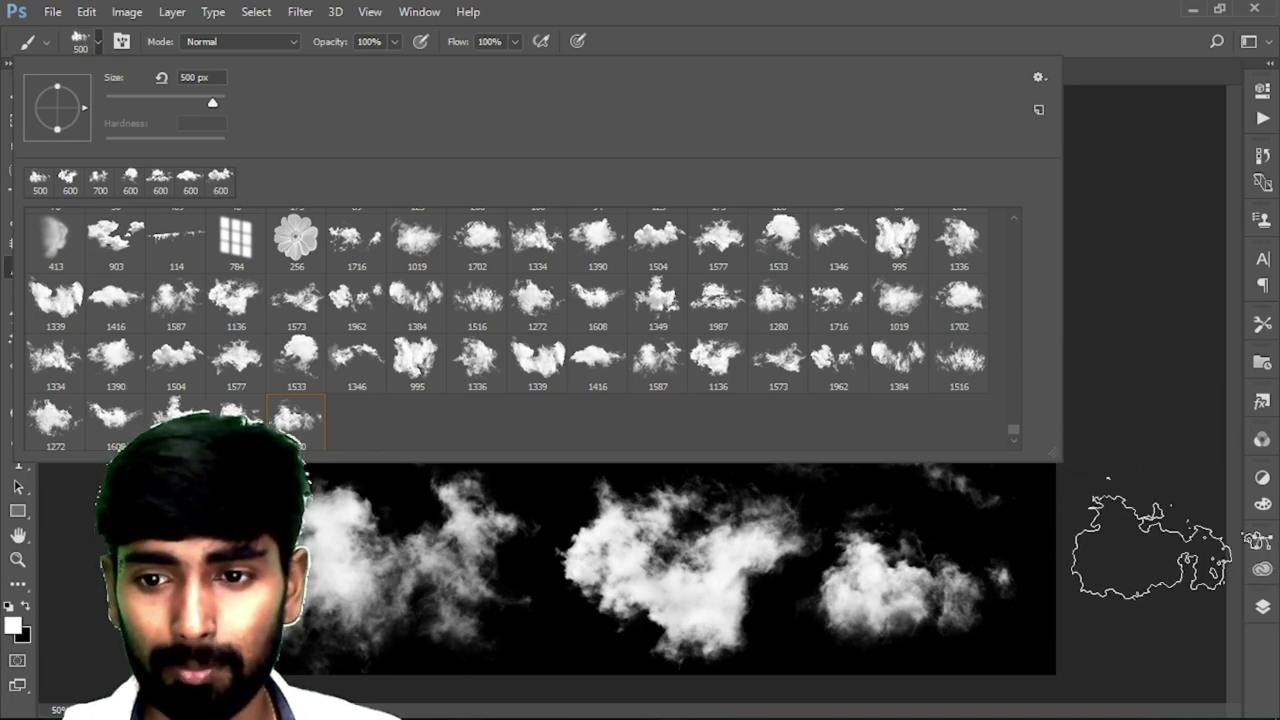
Close the Brush Preset picker showing the loaded 500 px cloud brushes
{"action": "left_click", "coordinate": [1150, 545]}
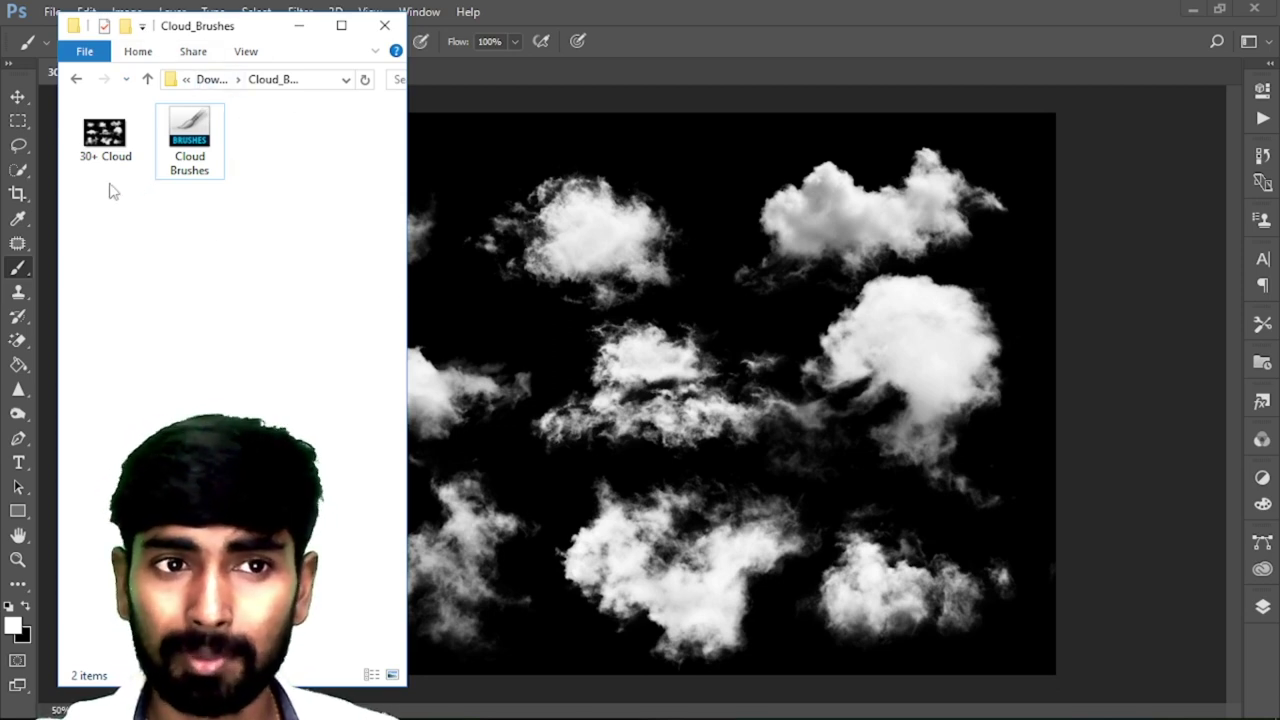
Send Cloud Brushes.abr from the Cloud_Brushes folder to Photoshop
{"action": "scroll", "coordinate": [207, 236], "scroll_direction": "up", "scroll_amount": 2, "text": "ctrl"}
{"action": "scroll", "coordinate": [207, 236], "scroll_direction": "up", "scroll_amount": 2, "text": "ctrl"}
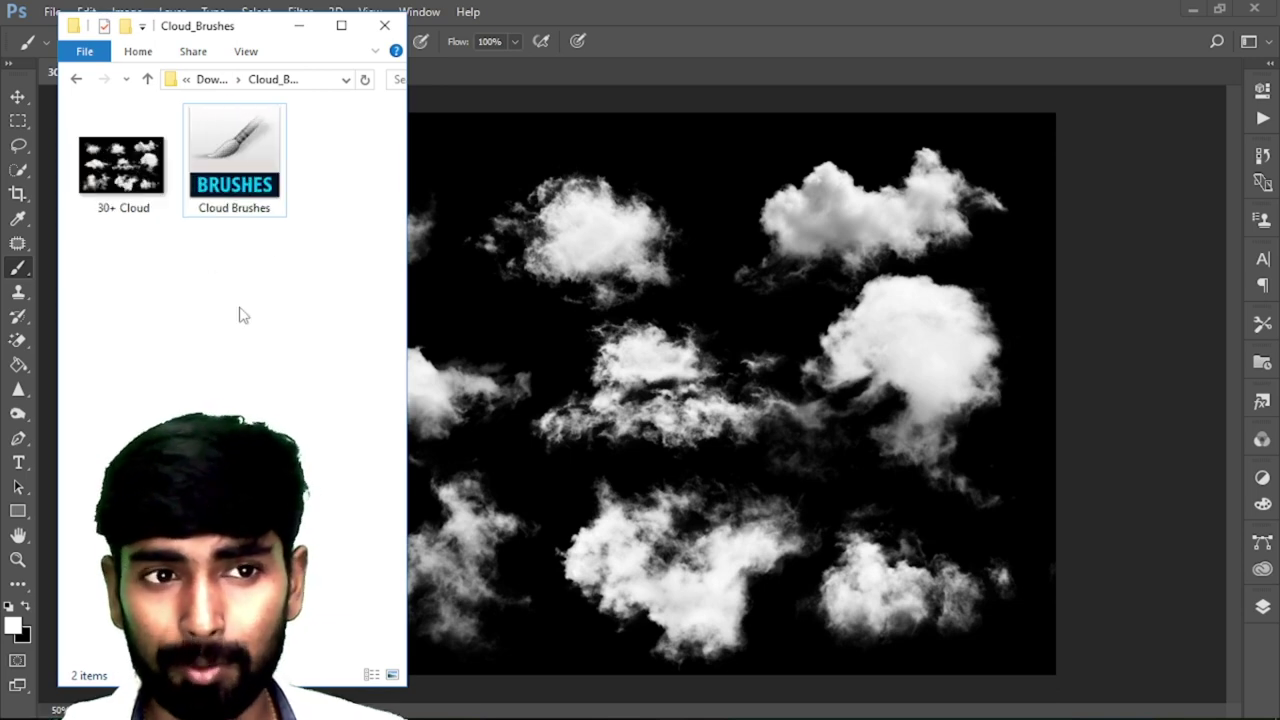
{"action": "left_click", "coordinate": [118, 165]}
{"action": "left_click", "coordinate": [237, 181]}
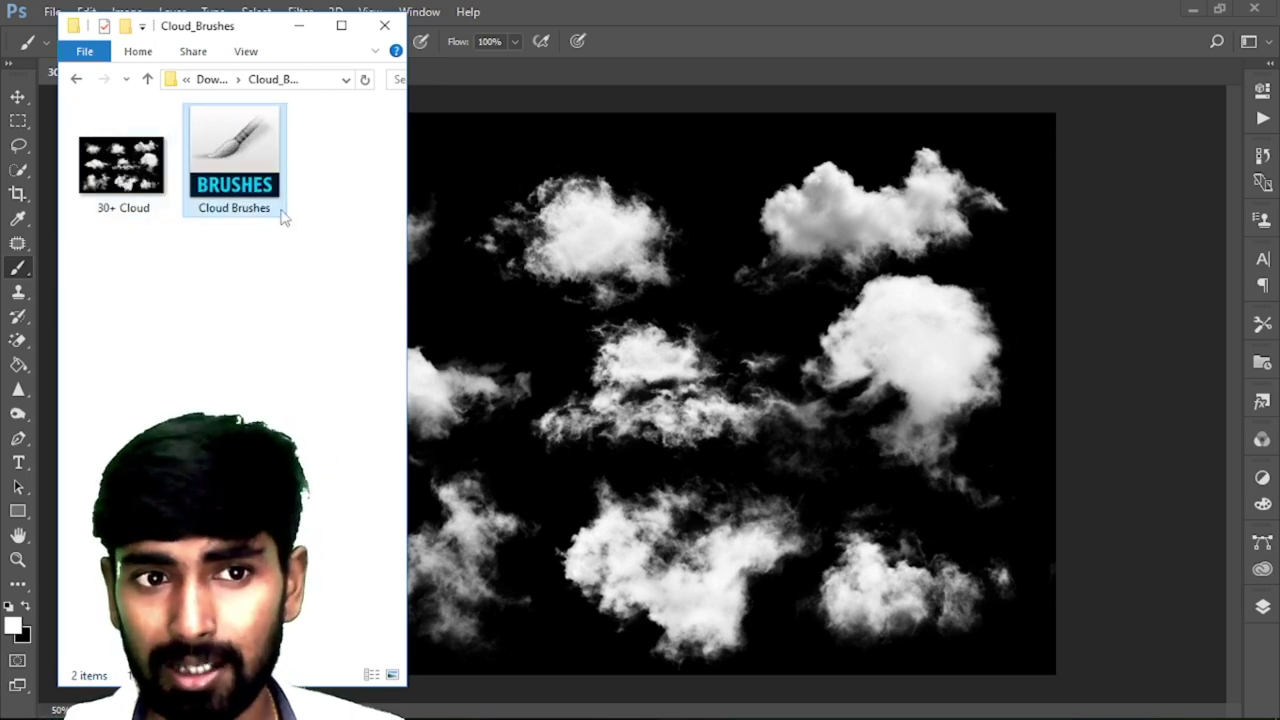
{"action": "right_click", "coordinate": [270, 180]}
{"action": "left_click", "coordinate": [266, 213]}
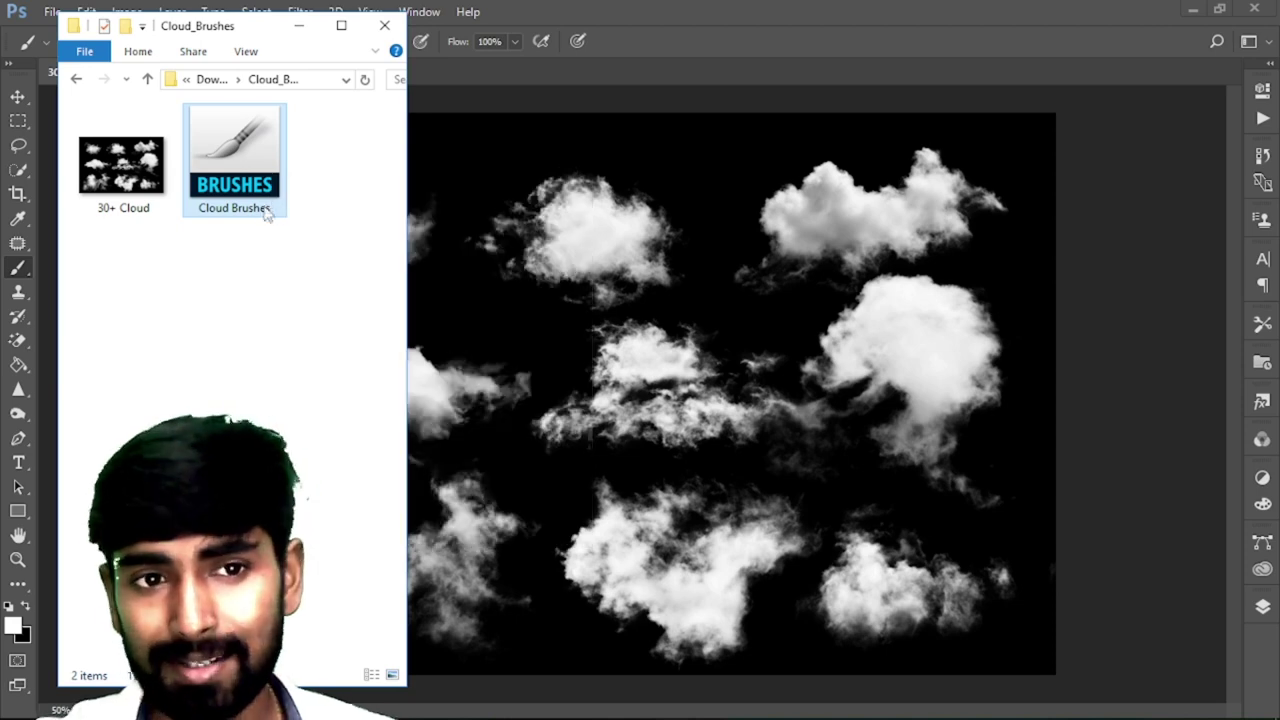
{"action": "double_click", "coordinate": [261, 189]}
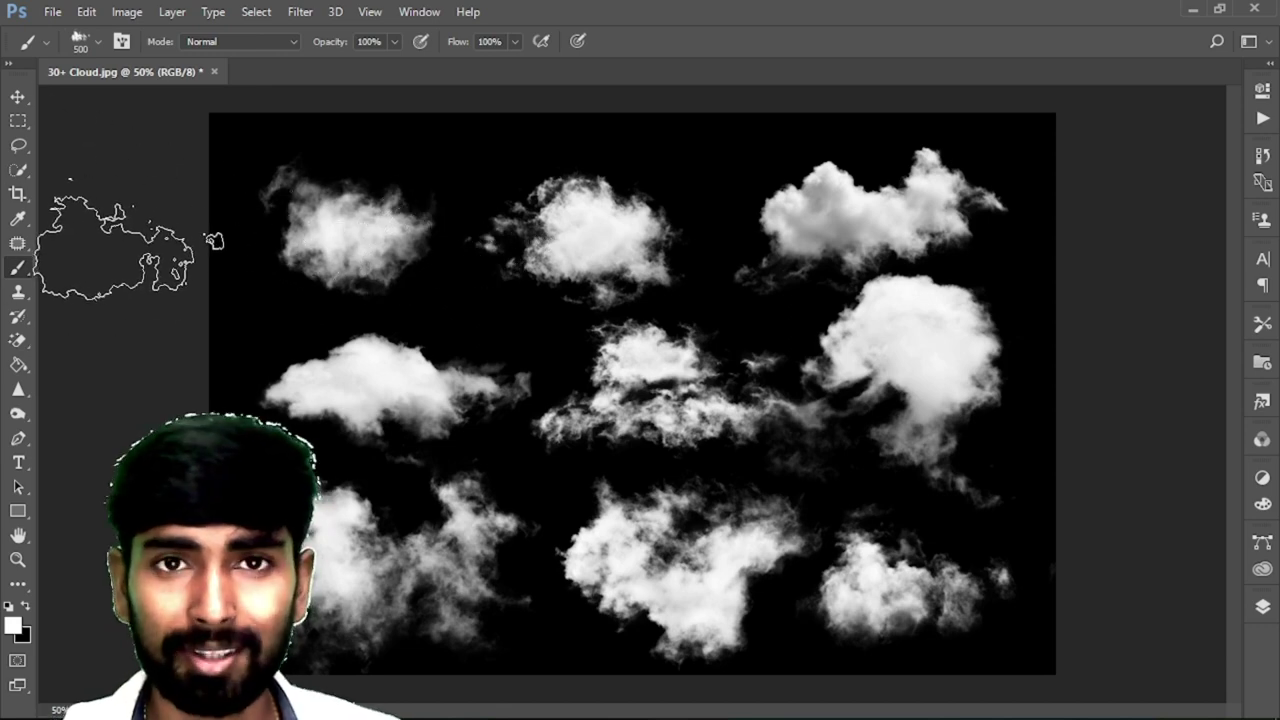
Select the standard Brush tool and enlarge its Brush Preset picker panel
{"action": "right_click", "coordinate": [14, 272]}
{"action": "left_click", "coordinate": [59, 268]}
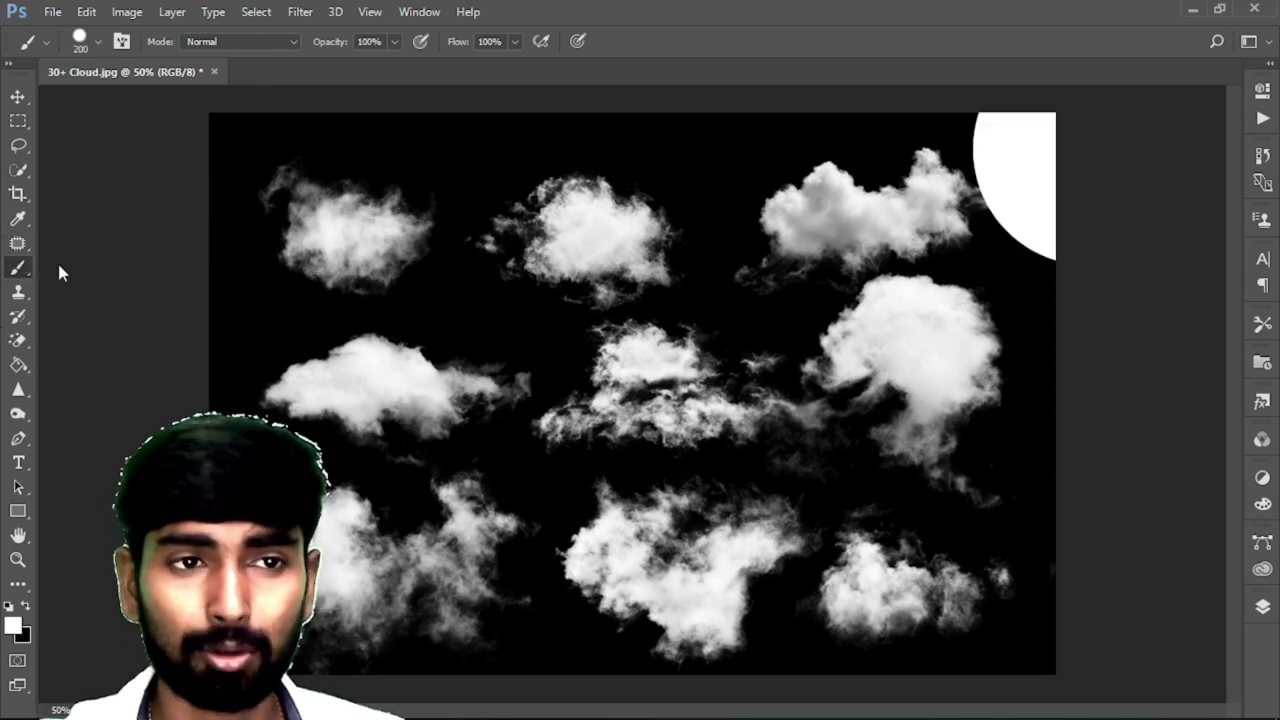
{"action": "left_click", "coordinate": [97, 37]}
{"action": "left_click", "coordinate": [97, 37]}
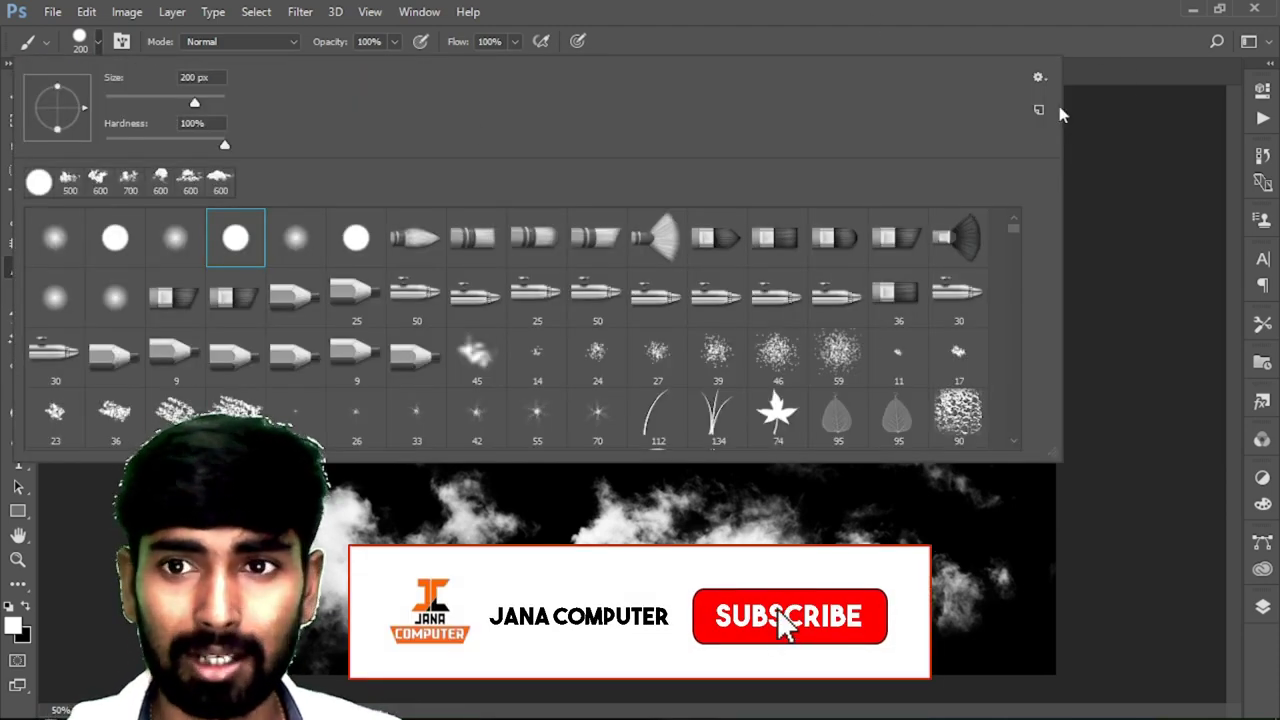
{"action": "mouse_move", "coordinate": [1050, 447]}
{"action": "left_mouse_down"}
{"action": "mouse_move", "coordinate": [416, 372]}
{"action": "mouse_move", "coordinate": [1150, 435]}
{"action": "mouse_move", "coordinate": [1056, 484]}
{"action": "left_mouse_up"}
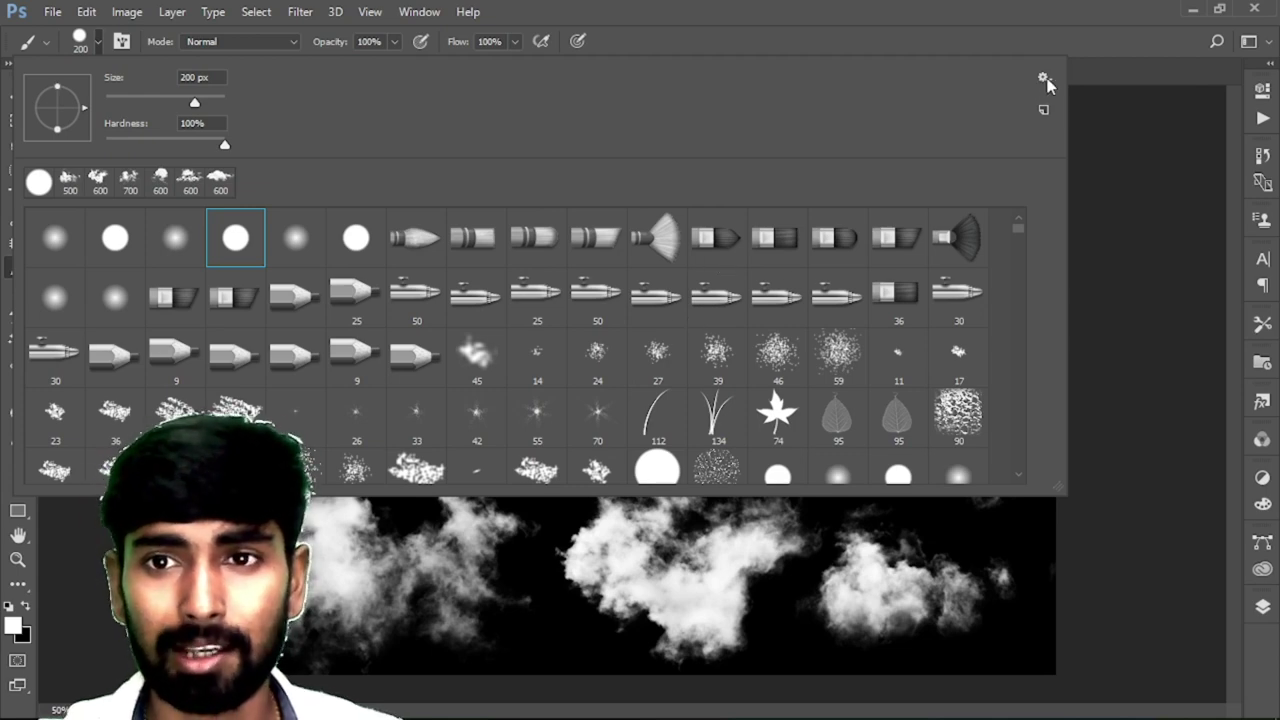
Load Cloud Brushes.abr from Downloads\Cloud_Brushes into the brush presets
{"action": "left_click", "coordinate": [1043, 78]}
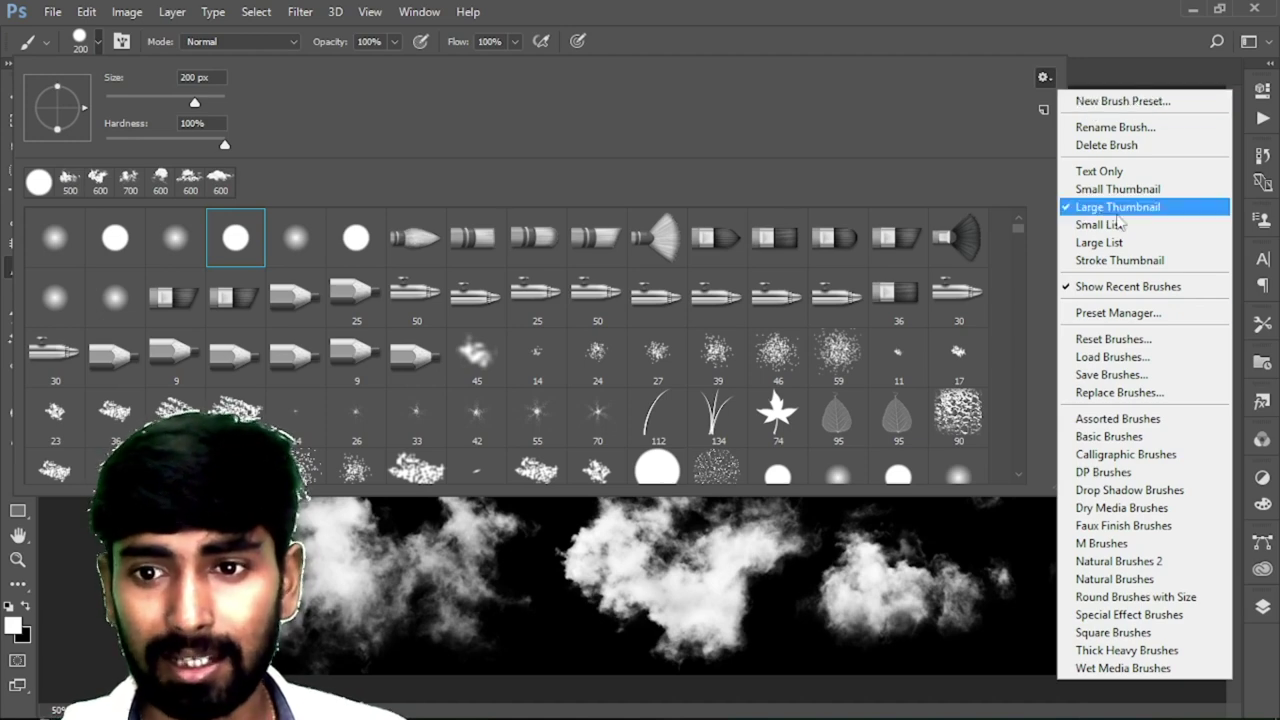
{"action": "left_click", "coordinate": [1100, 357]}
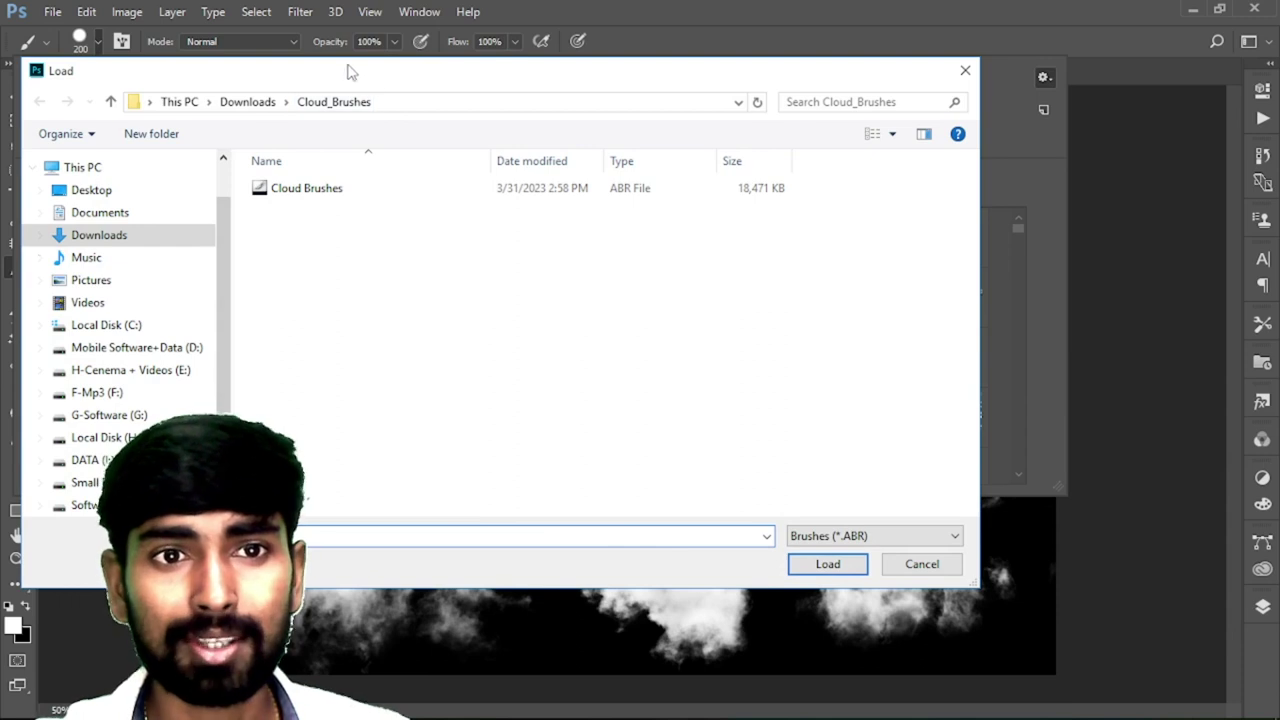
{"action": "left_click_drag", "start_coordinate": [318, 82], "coordinate": [499, 124]}
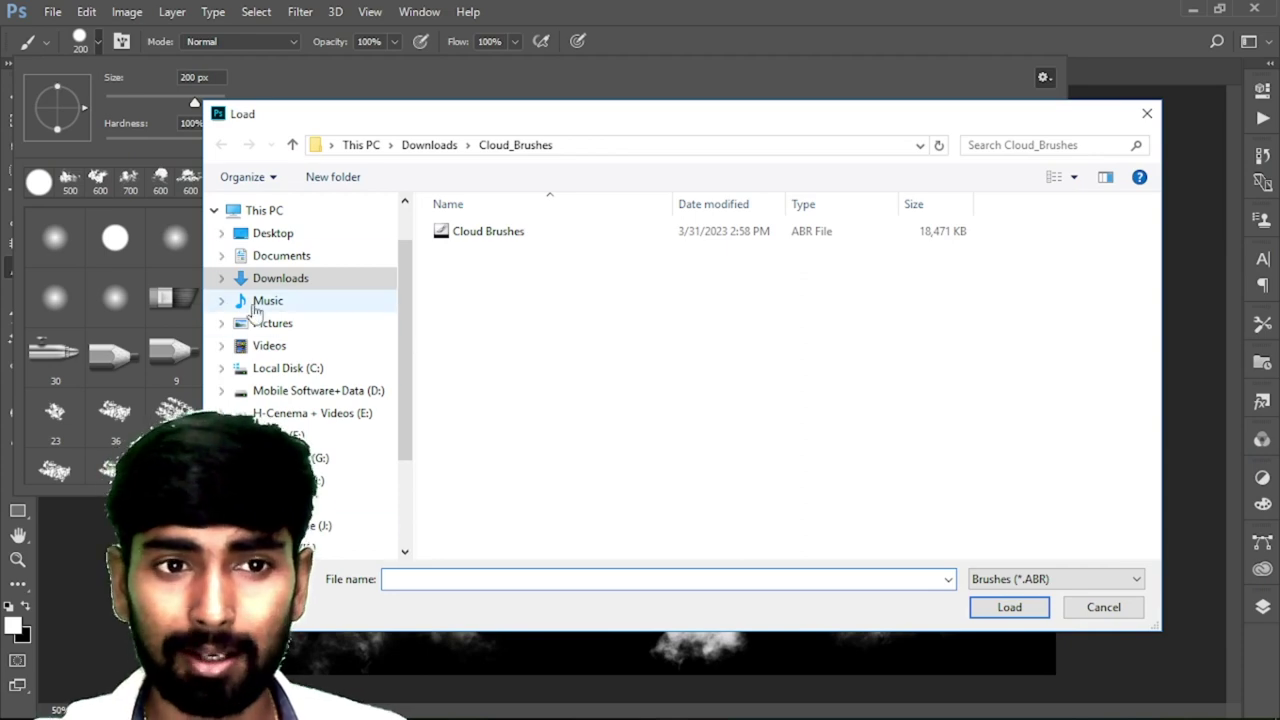
{"action": "left_click", "coordinate": [465, 230]}
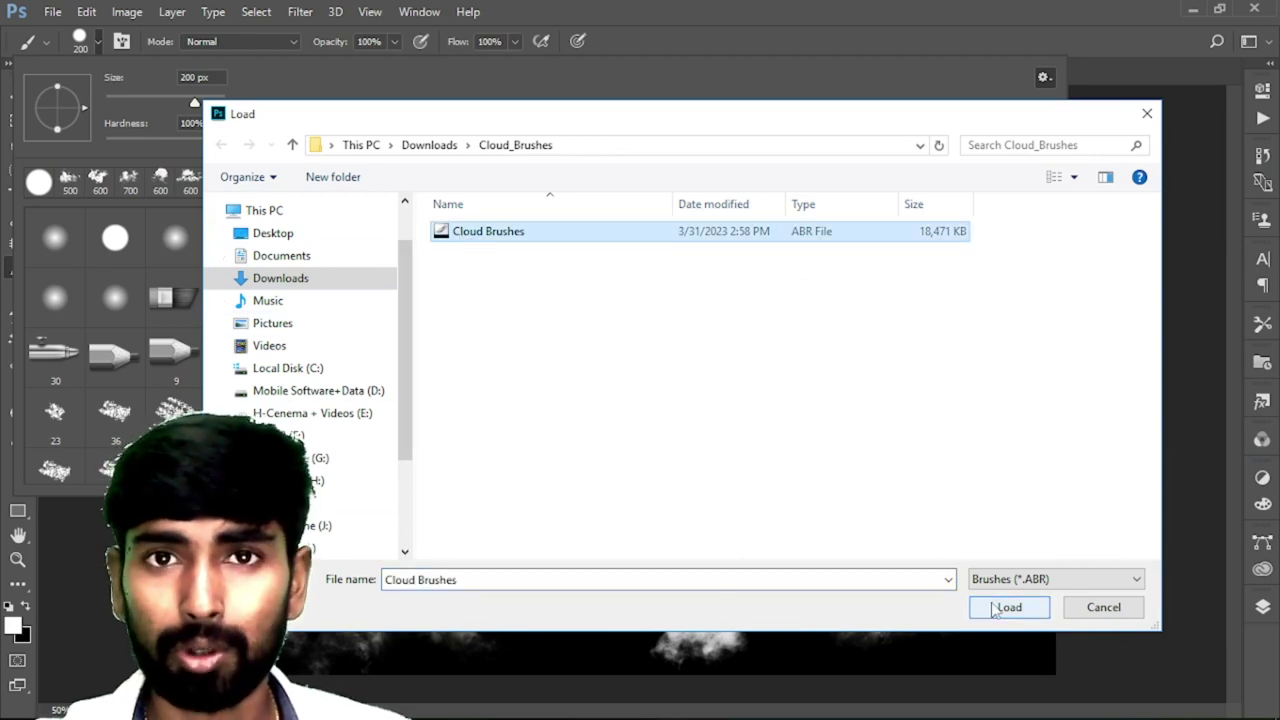
{"action": "left_click", "coordinate": [1104, 608]}
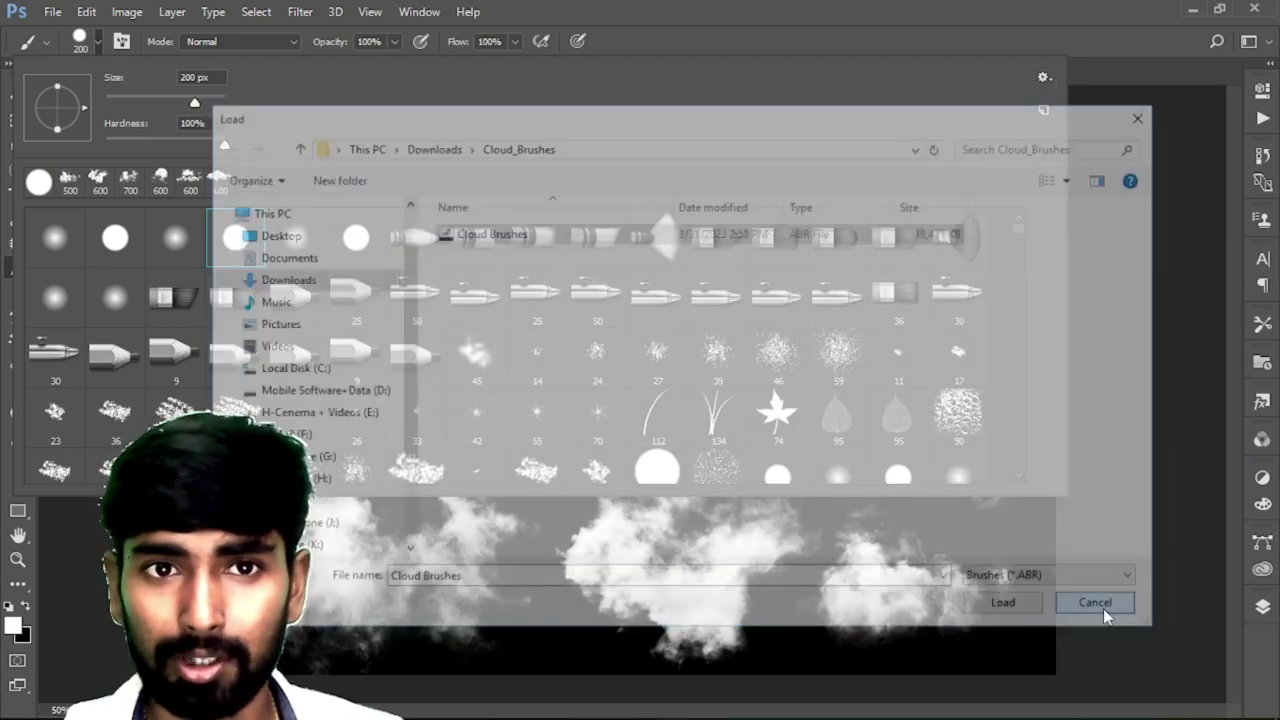
{"action": "mouse_move", "coordinate": [1018, 233]}
{"action": "left_mouse_down"}
{"action": "mouse_move", "coordinate": [1014, 463]}
{"action": "mouse_move", "coordinate": [1080, 494]}
{"action": "mouse_move", "coordinate": [1108, 534]}
{"action": "left_mouse_up"}
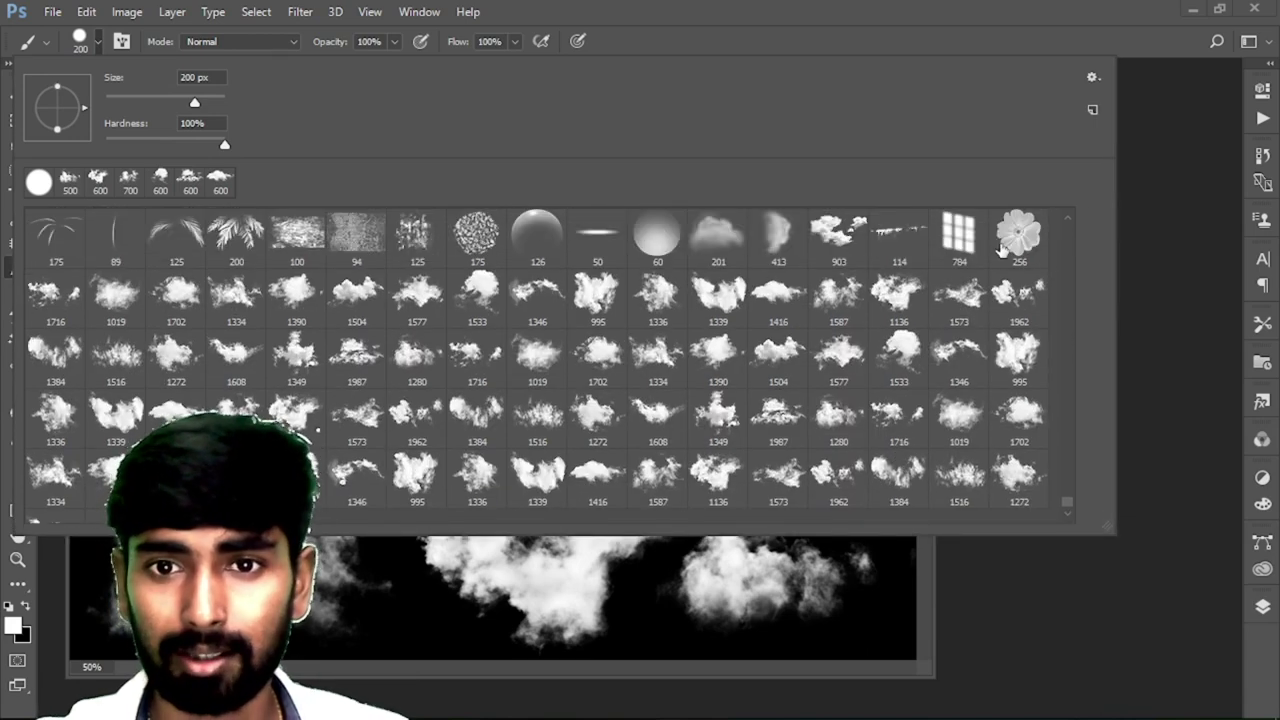
Stamp the window-grid brush at size 400 on the upper-left canvas, then bring up Open
{"action": "scroll", "coordinate": [982, 250], "scroll_direction": "up", "scroll_amount": 1}
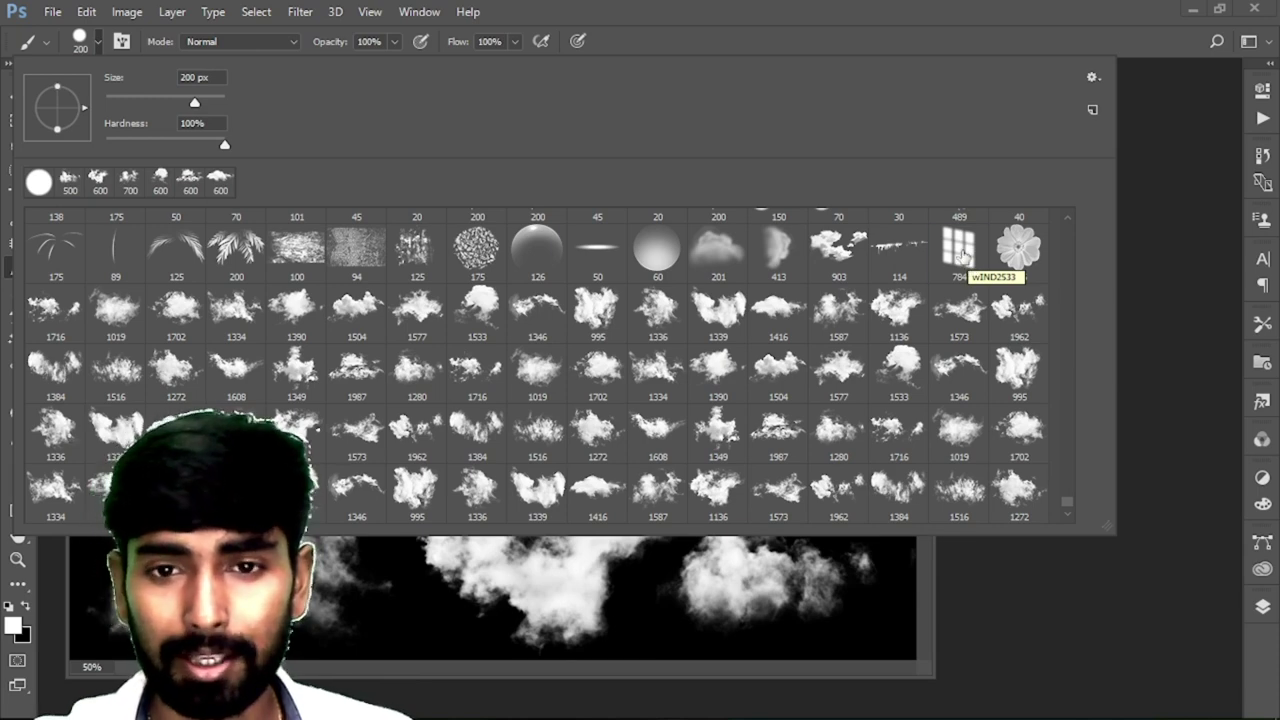
{"action": "left_click", "coordinate": [962, 256]}
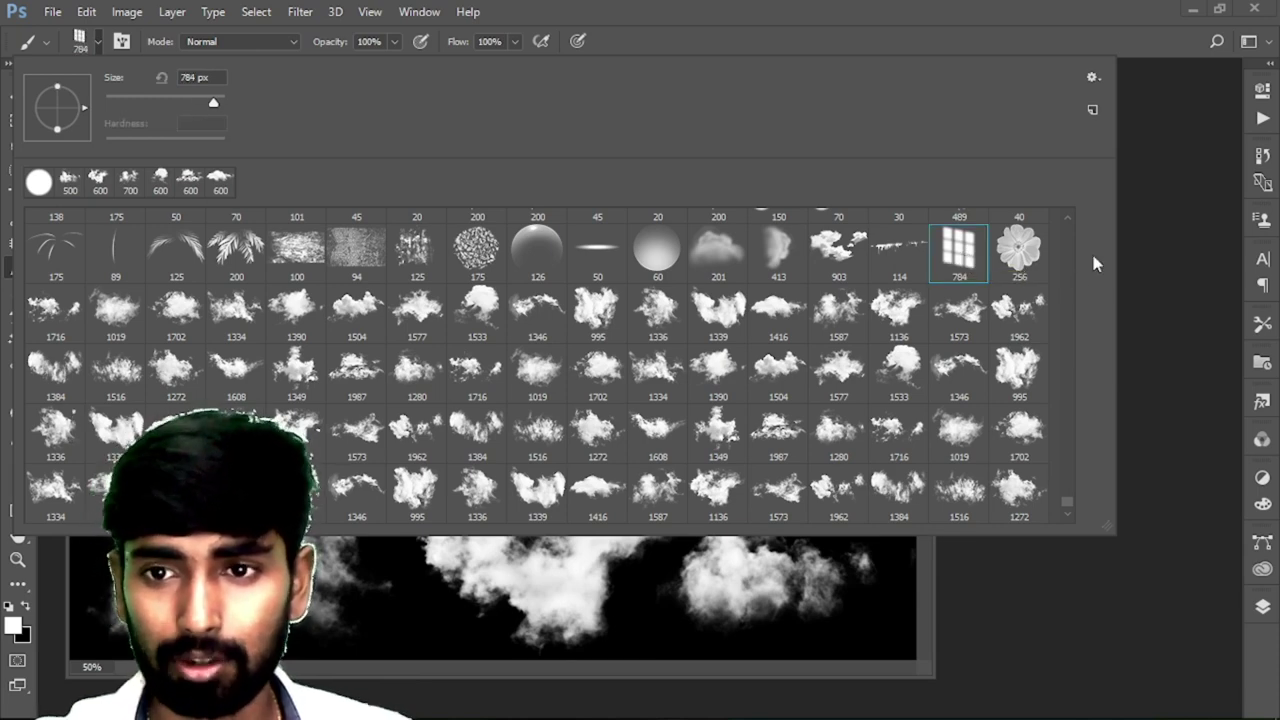
{"action": "key", "text": "Return"}
{"action": "left_click", "coordinate": [350, 280]}
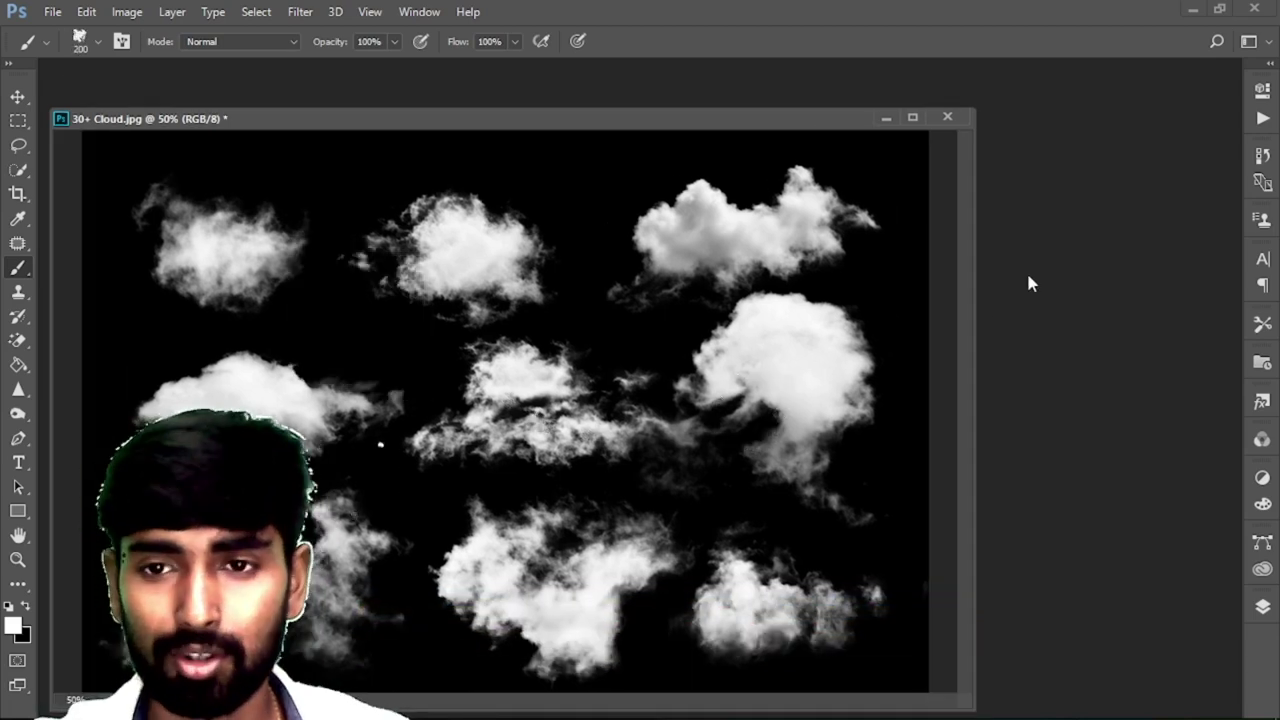
{"action": "key", "text": "ctrl+o"}
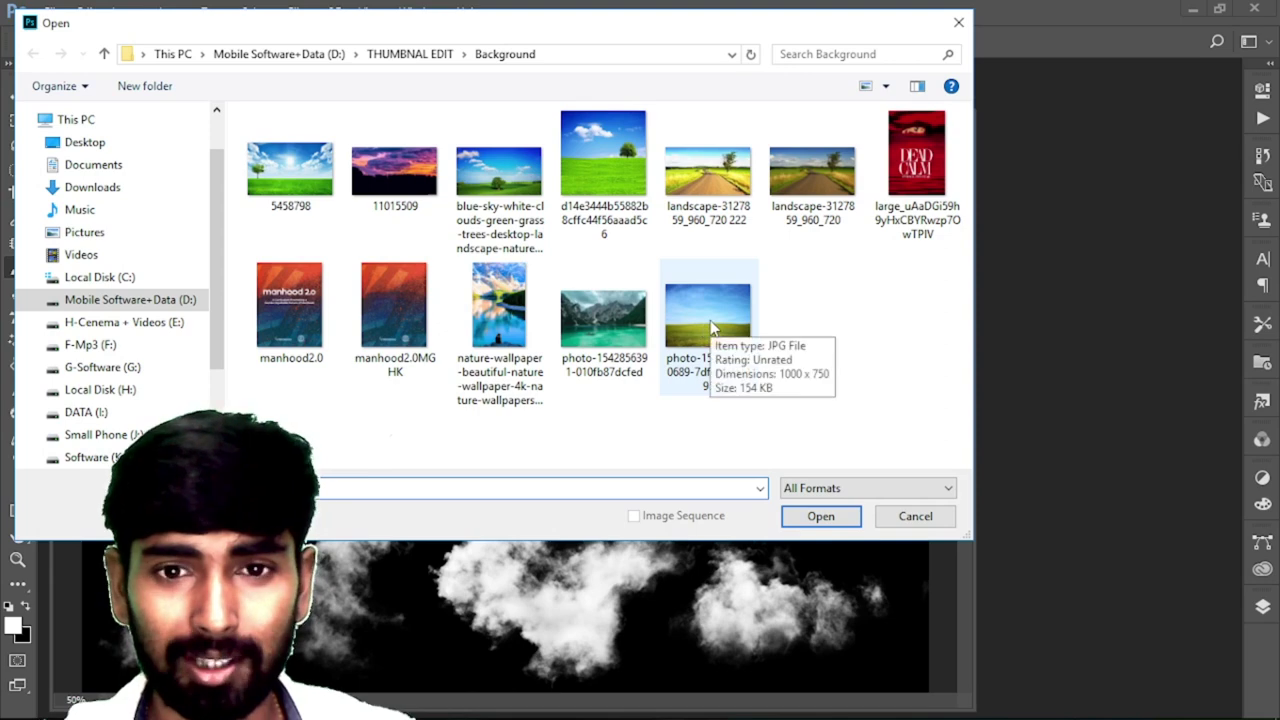
Open the sky-and-green-field photo and choose a cloud brush at about 149 px
{"action": "double_click", "coordinate": [700, 324]}
{"action": "left_click_drag", "start_coordinate": [720, 128], "coordinate": [927, 105]}
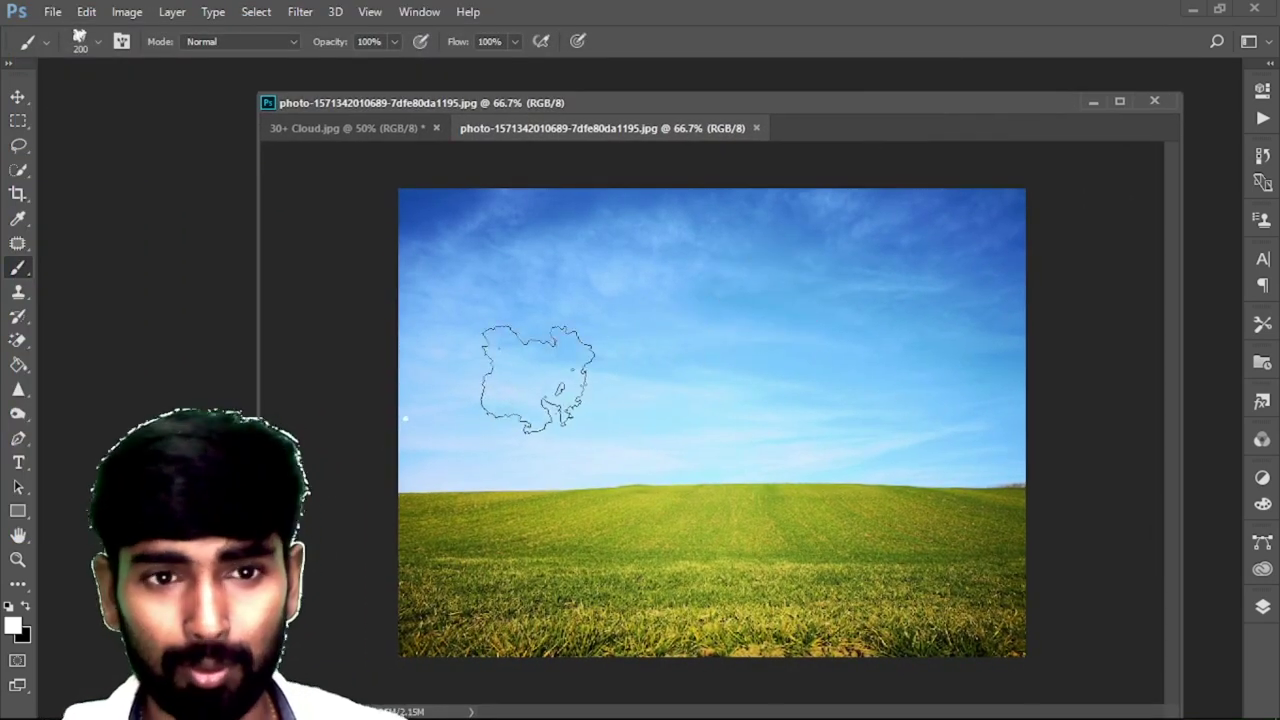
{"action": "left_click", "coordinate": [97, 42]}
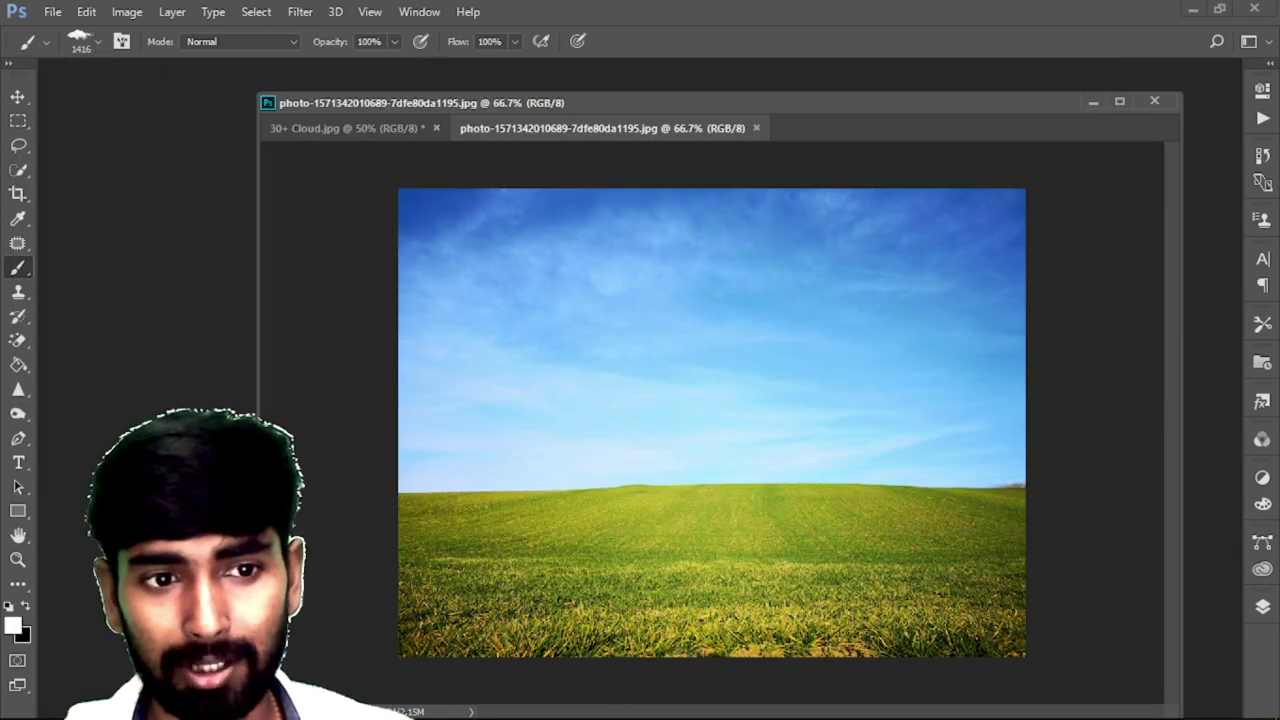
{"action": "double_click", "coordinate": [598, 487]}
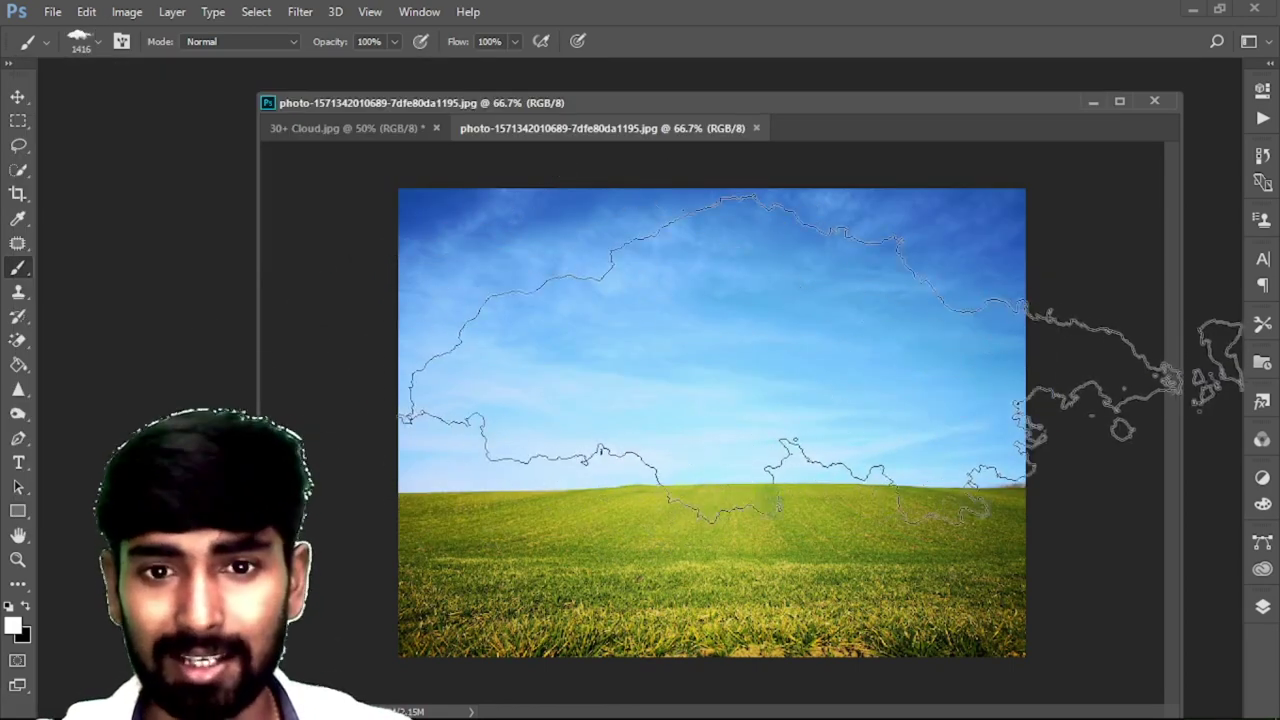
{"action": "left_click", "coordinate": [97, 42]}
{"action": "mouse_move", "coordinate": [202, 106]}
{"action": "left_mouse_down"}
{"action": "mouse_move", "coordinate": [213, 107]}
{"action": "mouse_move", "coordinate": [178, 107]}
{"action": "left_mouse_up"}
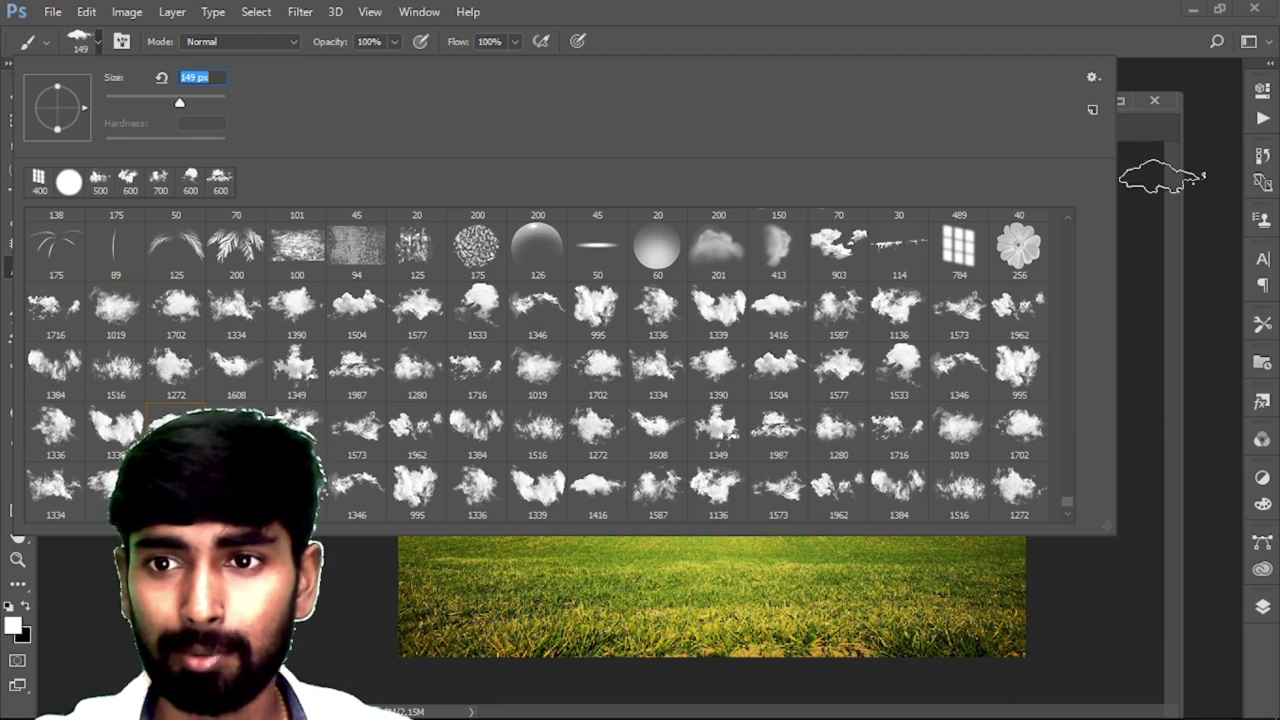
{"action": "left_click", "coordinate": [1176, 190]}
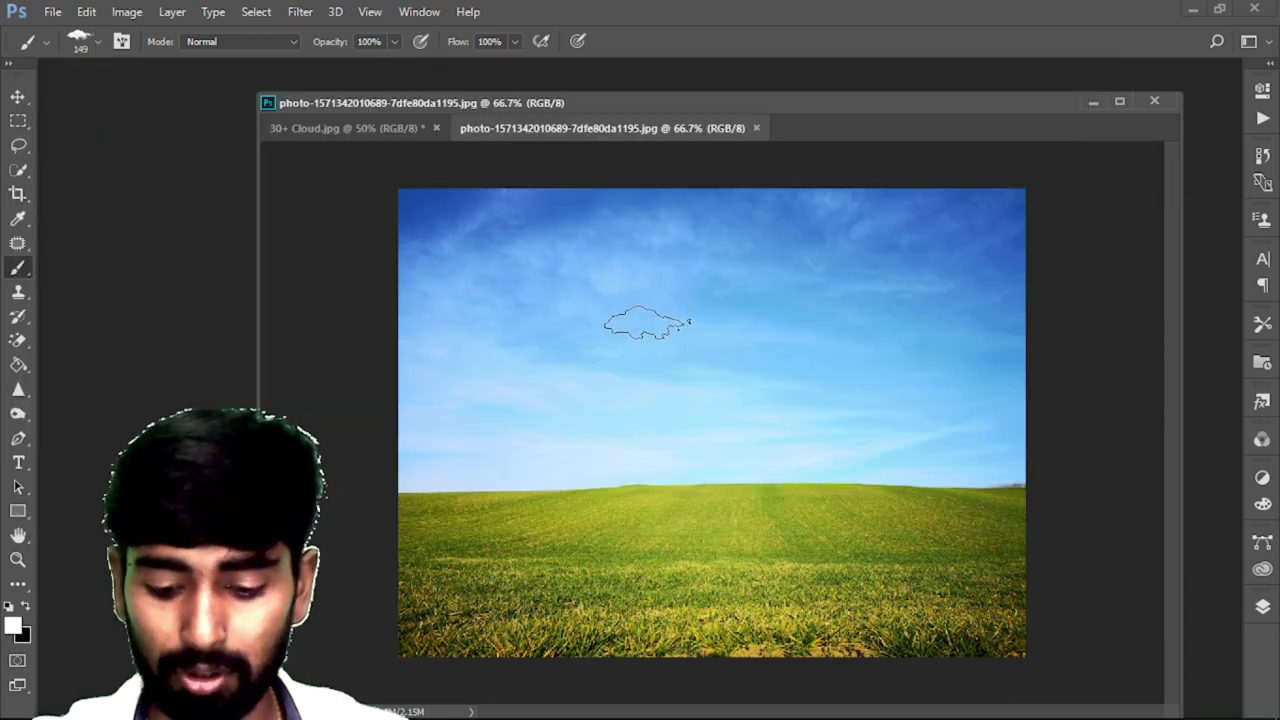
Enlarge the cloud brush and stamp a white cloud in the upper-left sky
{"action": "key", "text": "bracketright"}
{"action": "key", "text": "bracketright"}
{"action": "key", "text": "bracketright"}
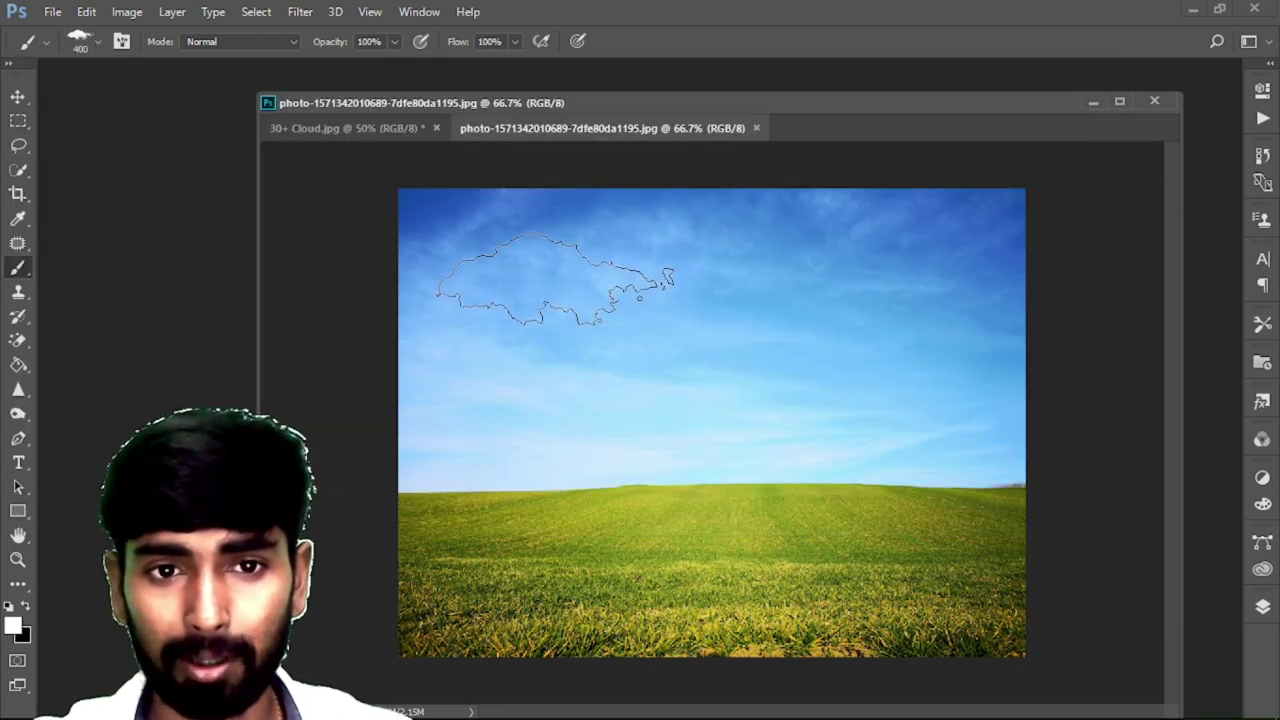
{"action": "left_click", "coordinate": [563, 290]}
{"action": "key", "text": "bracketright"}
{"action": "key", "text": "bracketright"}
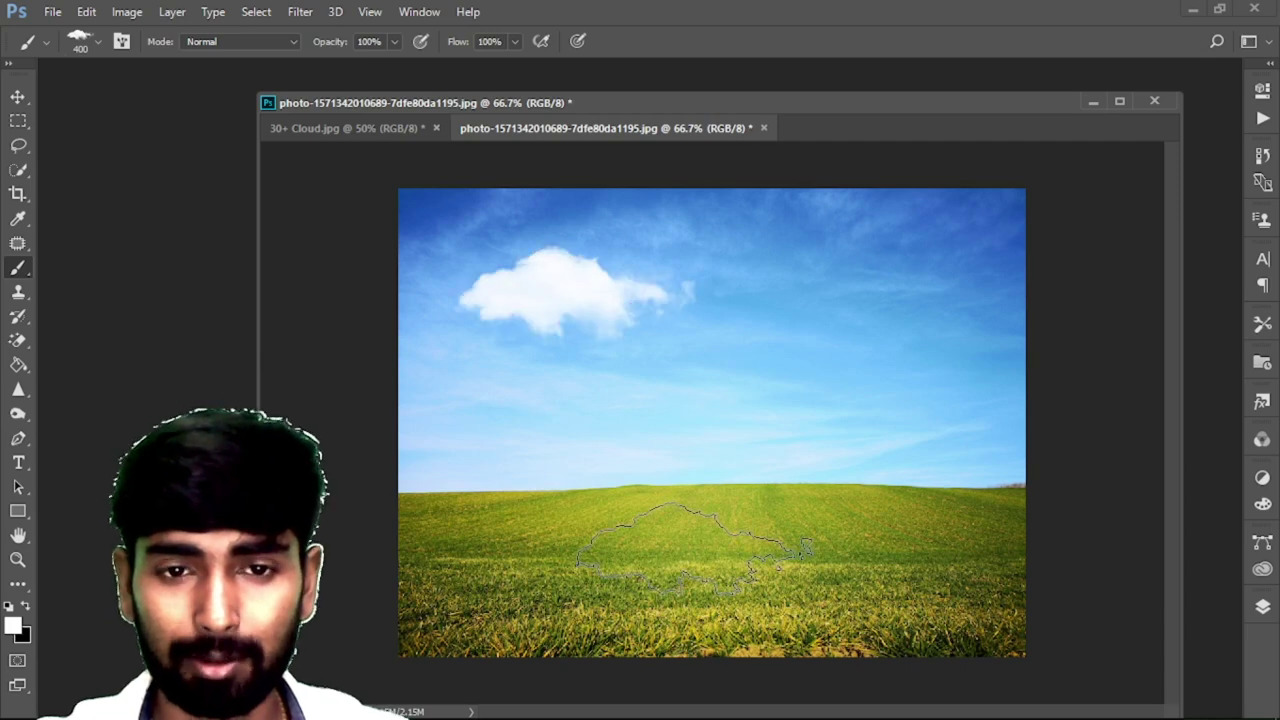
Try a 56% opacity cloud at upper right, undo it, and restore 100% opacity
{"action": "left_click", "coordinate": [394, 42]}
{"action": "left_click_drag", "start_coordinate": [363, 67], "coordinate": [356, 65]}
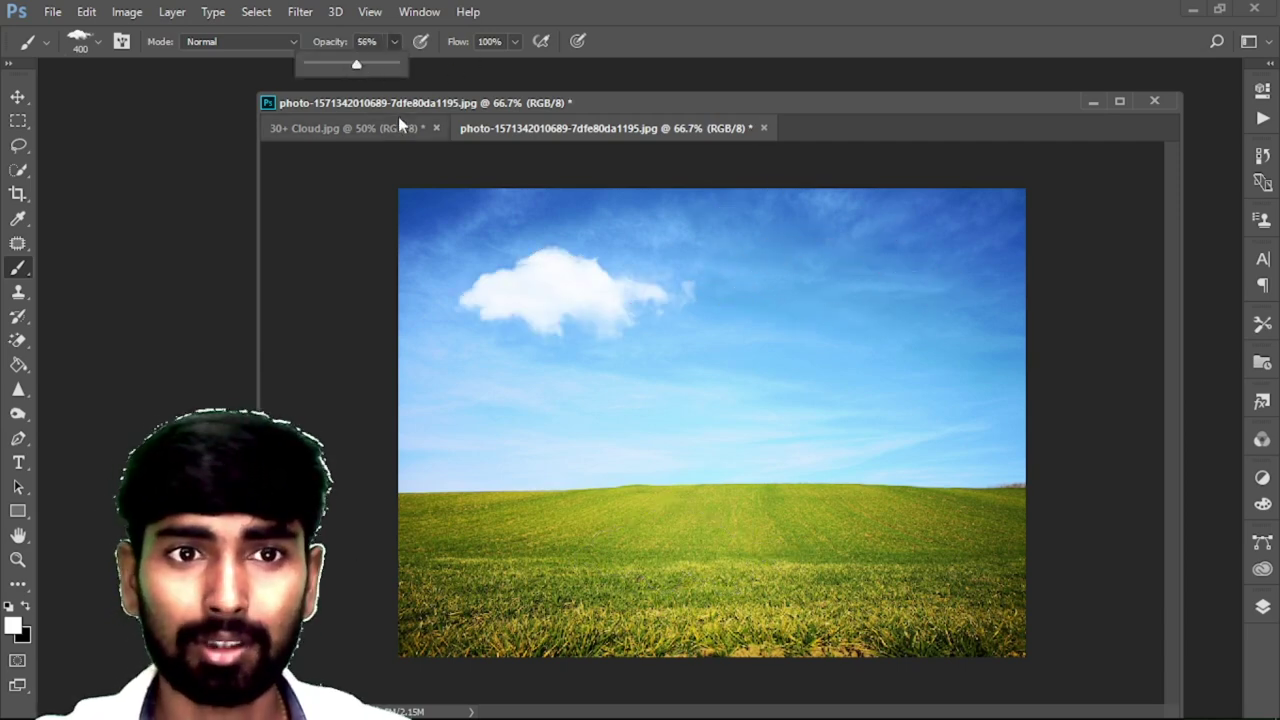
{"action": "left_click", "coordinate": [830, 276]}
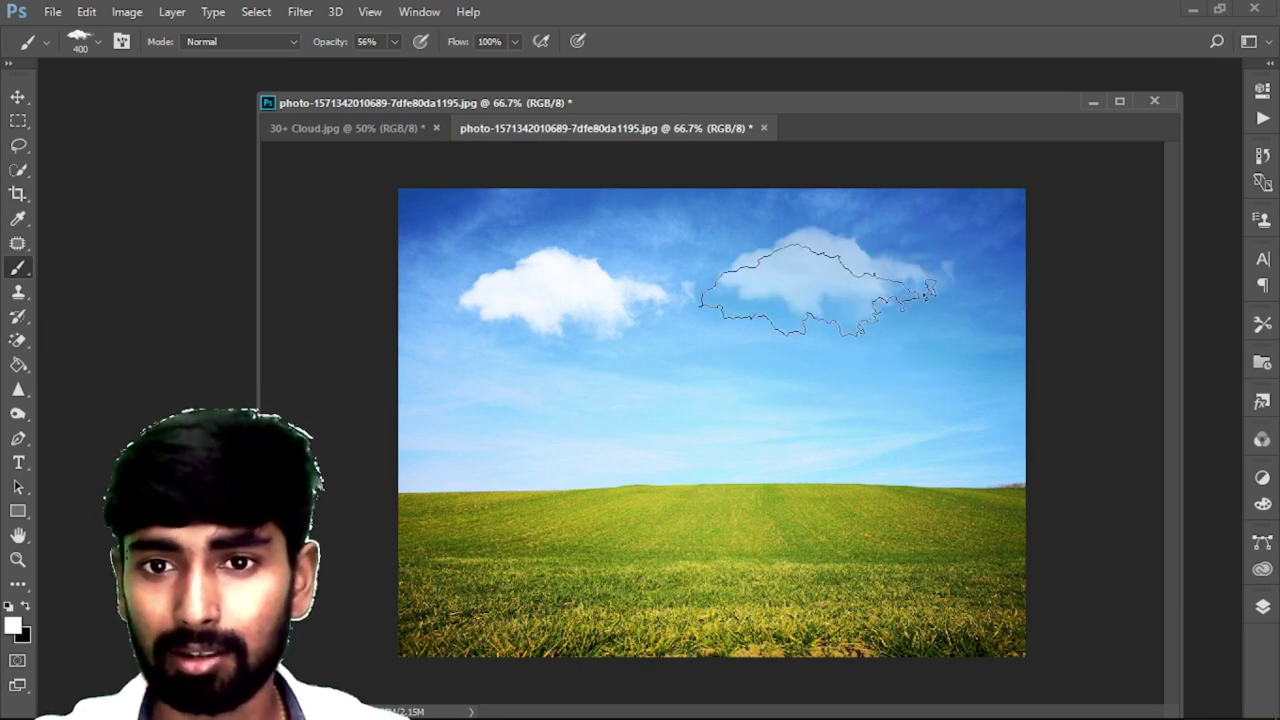
{"action": "key", "text": "ctrl+z"}
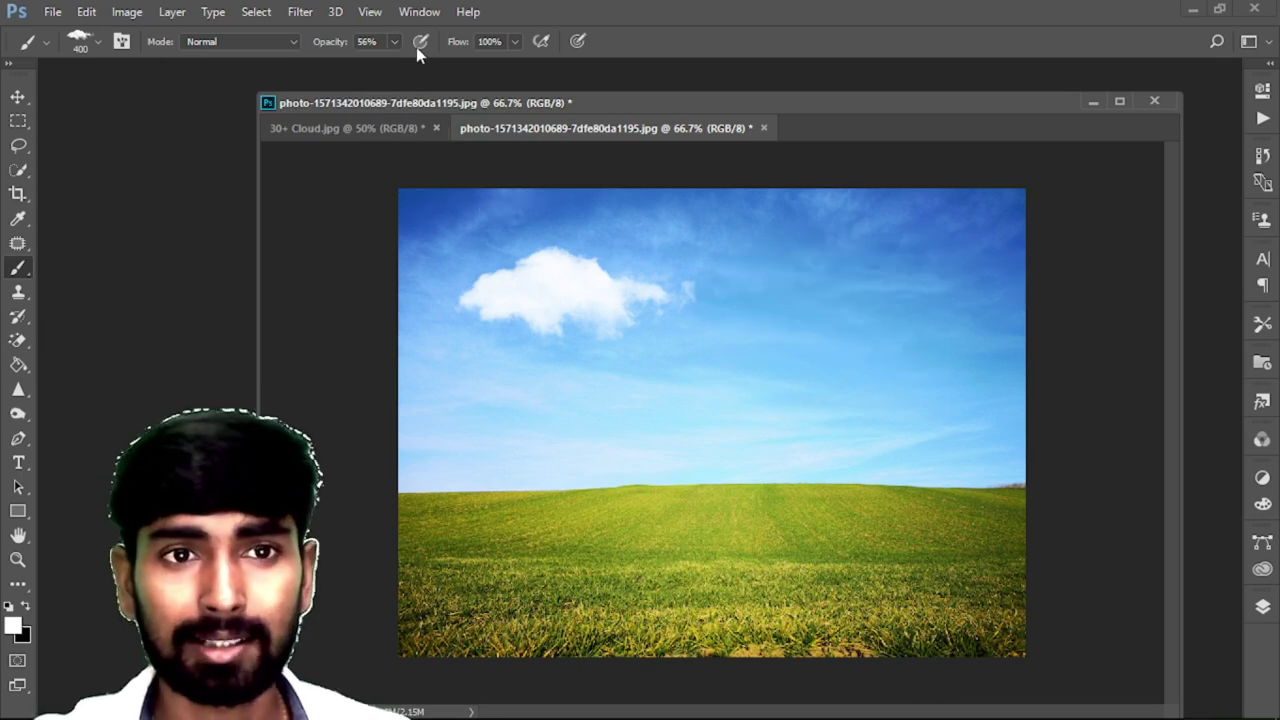
{"action": "left_click", "coordinate": [395, 41]}
{"action": "left_click_drag", "start_coordinate": [390, 65], "coordinate": [445, 67]}
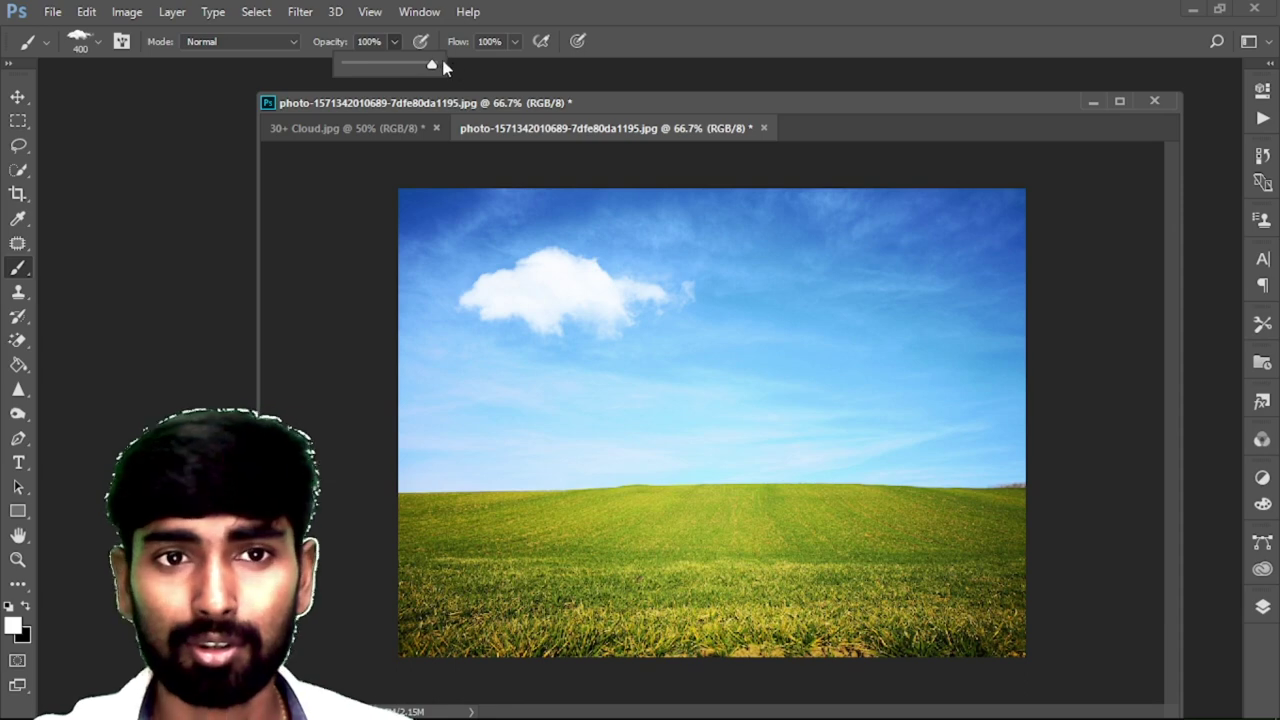
{"action": "left_click", "coordinate": [394, 46]}
Switch to cloud brush preset 1416 and shrink it to 600 px
{"action": "right_click", "coordinate": [543, 390]}
{"action": "scroll", "coordinate": [607, 456], "scroll_direction": "down", "scroll_amount": 1}
{"action": "double_click", "coordinate": [598, 462]}
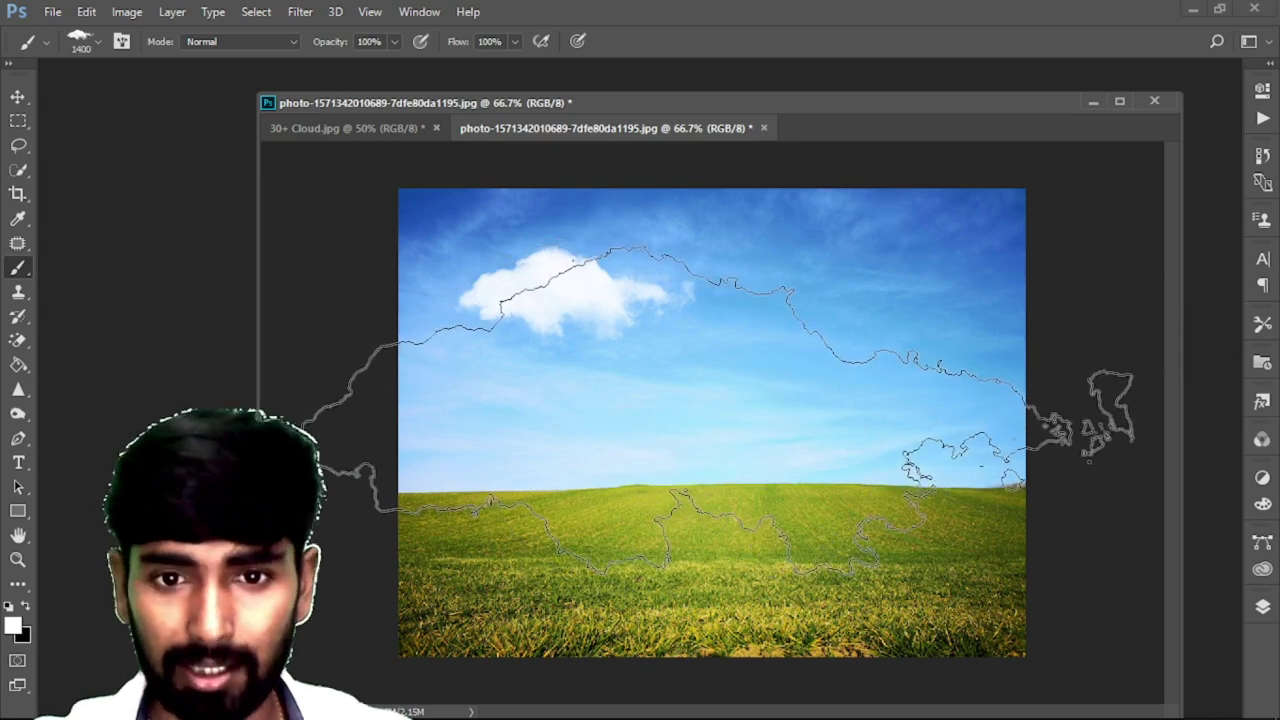
{"action": "key", "text": "bracketleft"}
{"action": "key", "text": "bracketleft"}
{"action": "key", "text": "bracketleft"}
{"action": "key", "text": "bracketleft"}
{"action": "key", "text": "bracketleft"}
{"action": "key", "text": "bracketleft"}
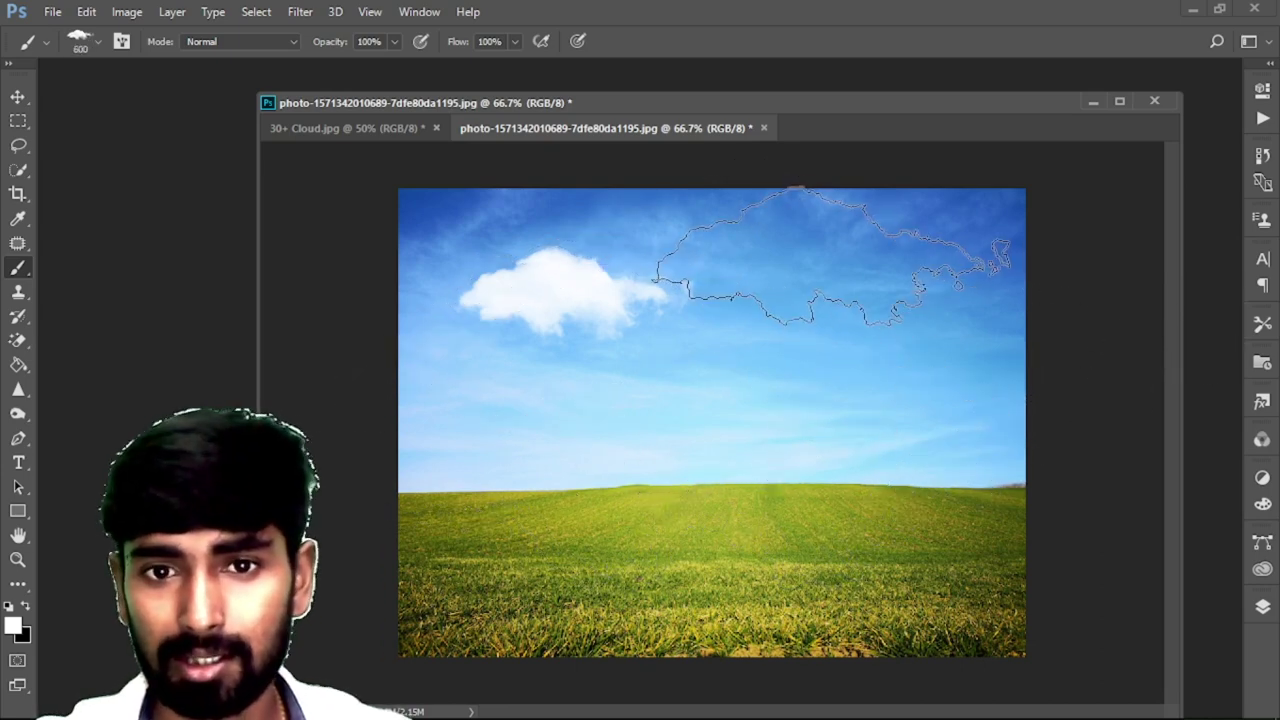
Stamp a large upper-right cloud with brush 1416, then a middle cloud with brush 1272 at 400 px
{"action": "left_click", "coordinate": [835, 256]}
{"action": "right_click", "coordinate": [677, 306]}
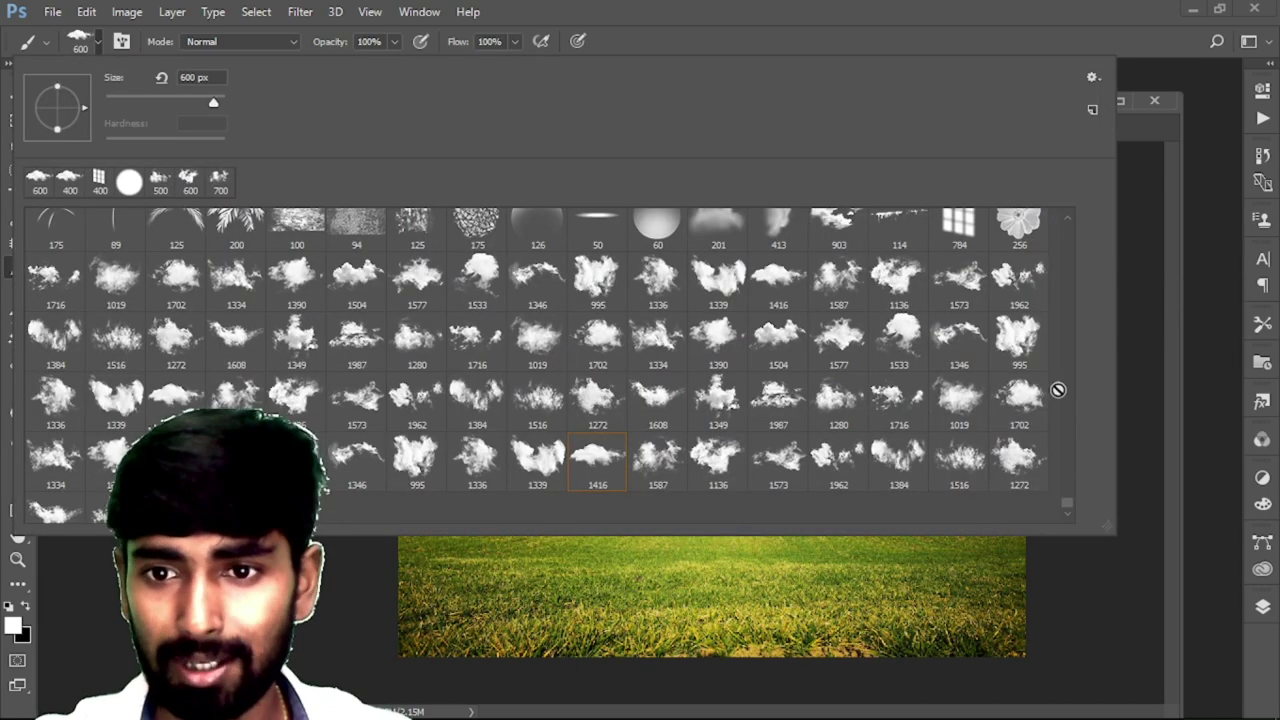
{"action": "scroll", "coordinate": [930, 393], "scroll_direction": "down", "scroll_amount": 1}
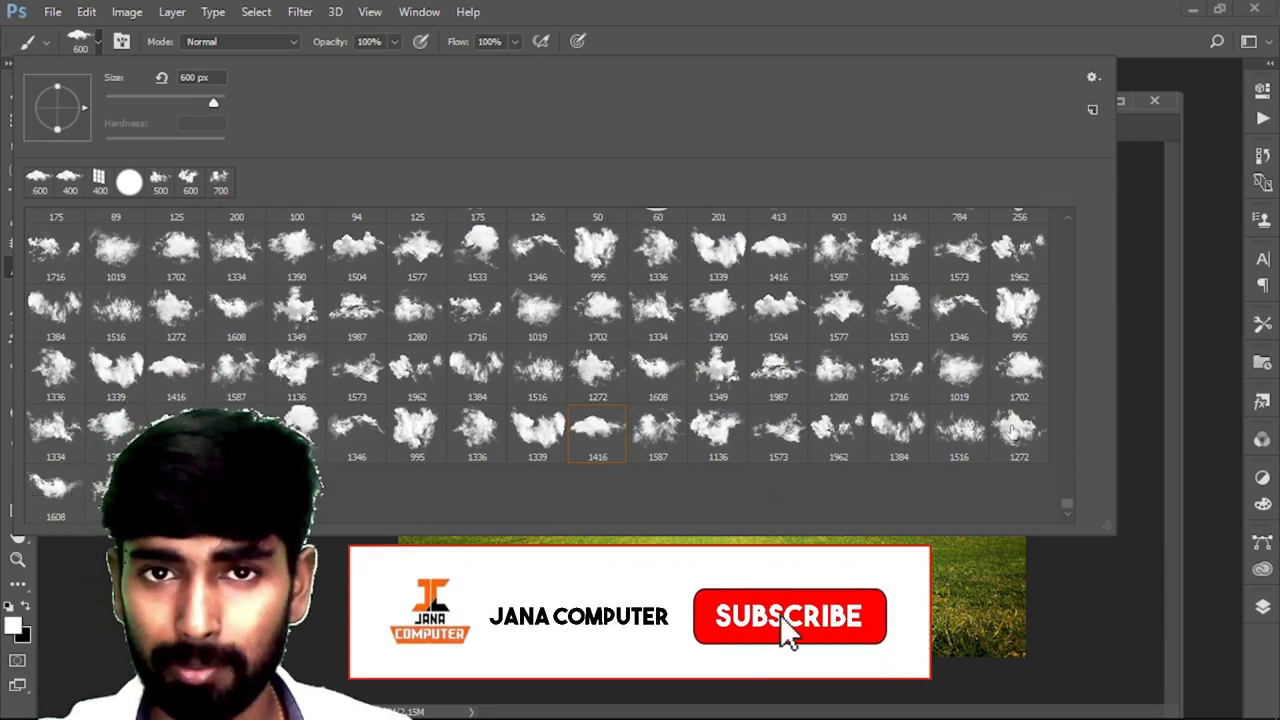
{"action": "double_click", "coordinate": [1019, 430]}
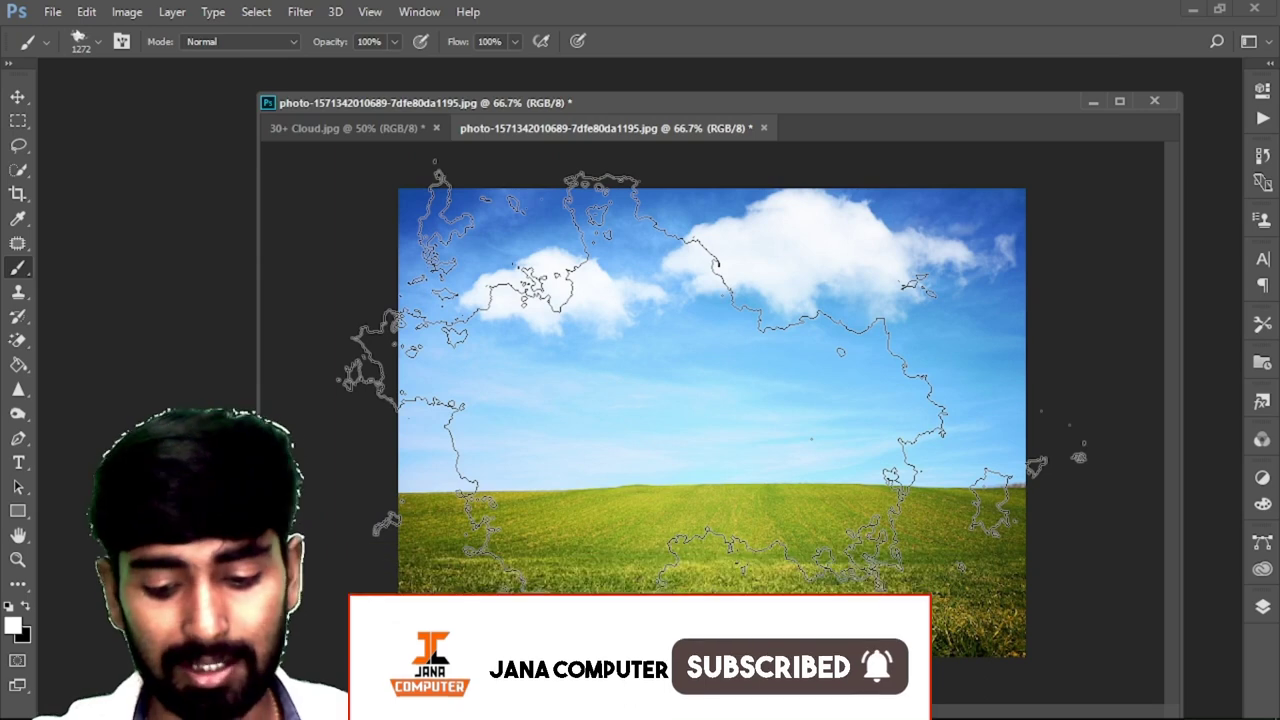
{"action": "key", "text": "bracketleft"}
{"action": "key", "text": "bracketleft"}
{"action": "key", "text": "bracketleft"}
{"action": "left_click", "coordinate": [737, 402]}
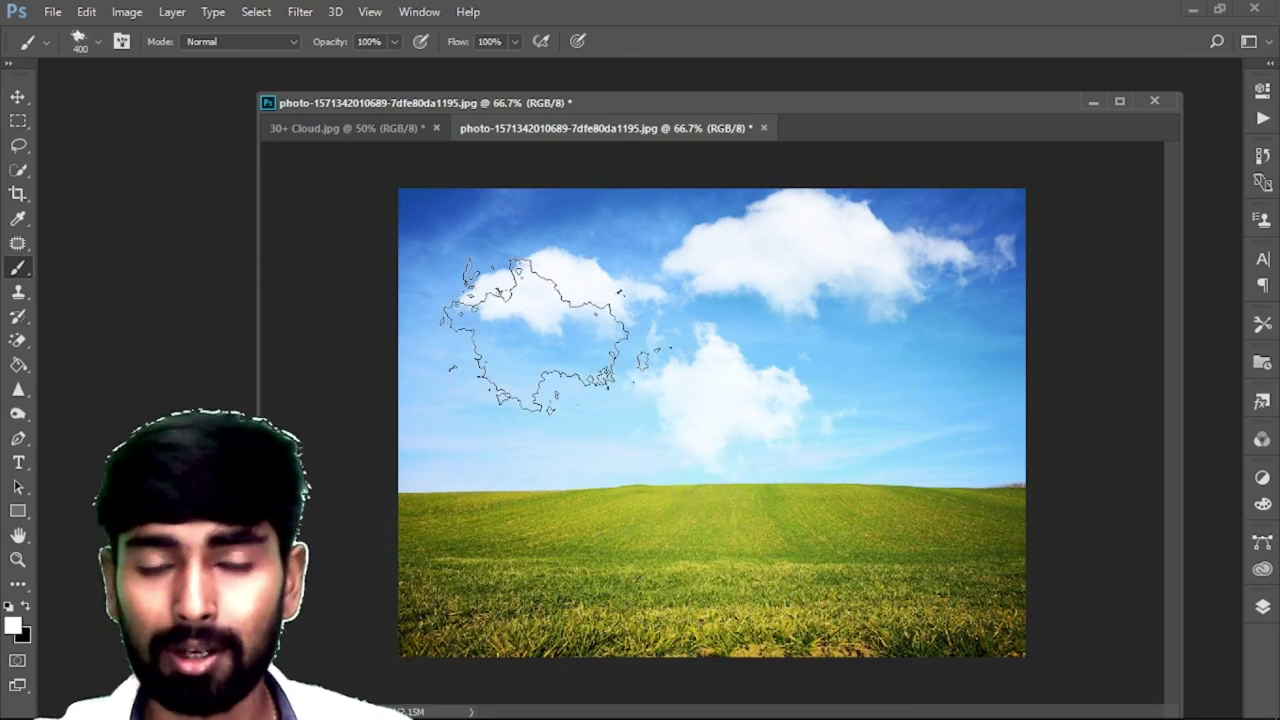